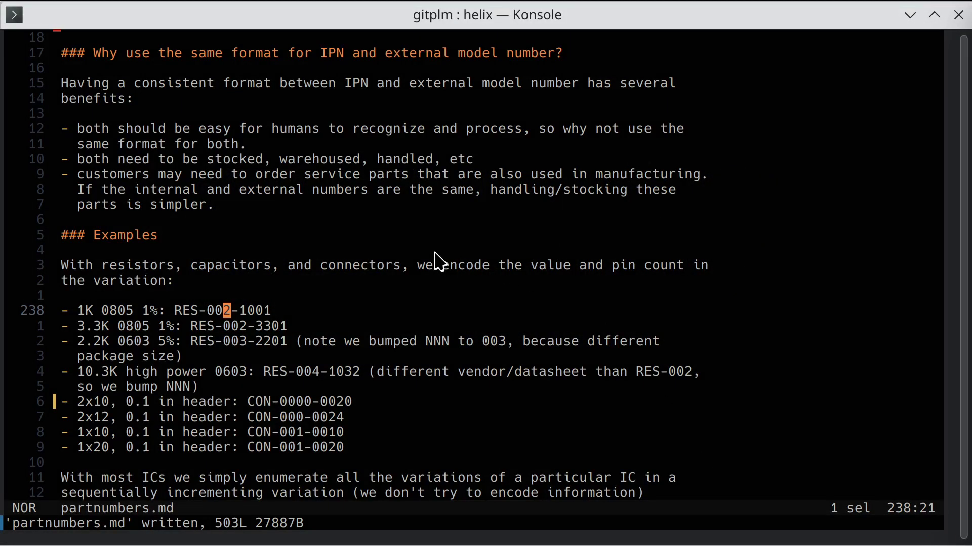
- Change RES-002-1001 to RES-0002-1001, save partnumbers.md, and move to the RES-002-3301 line
key("h")
key("l")
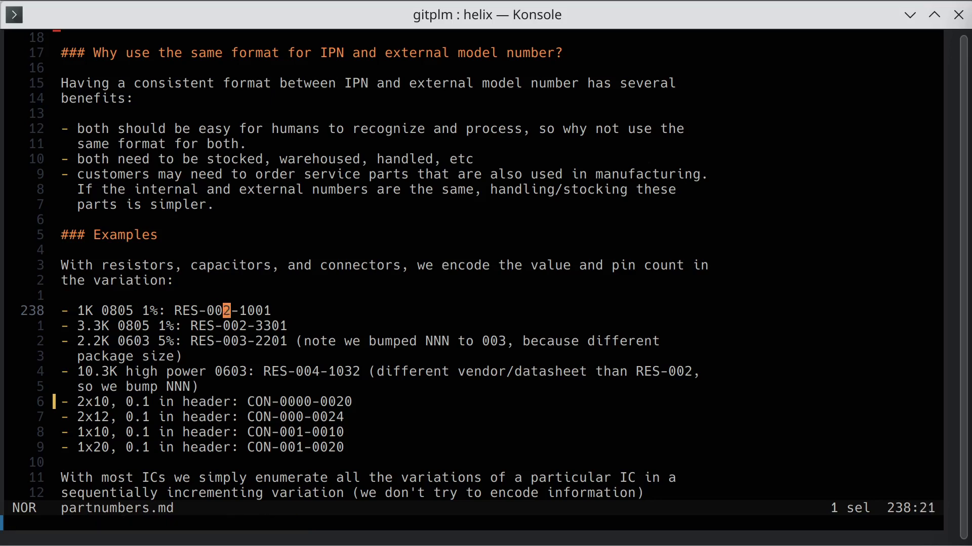
type("i")
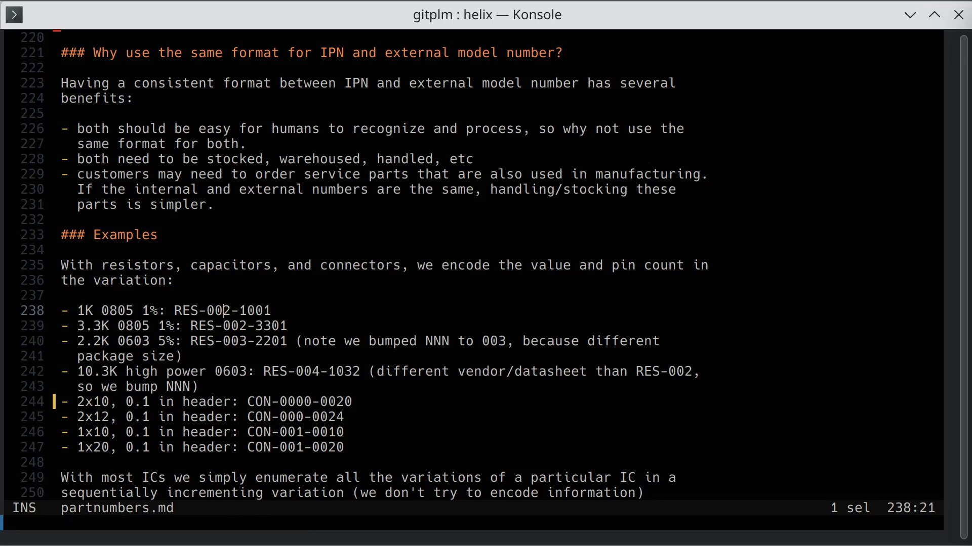
type("0")
key("Escape")
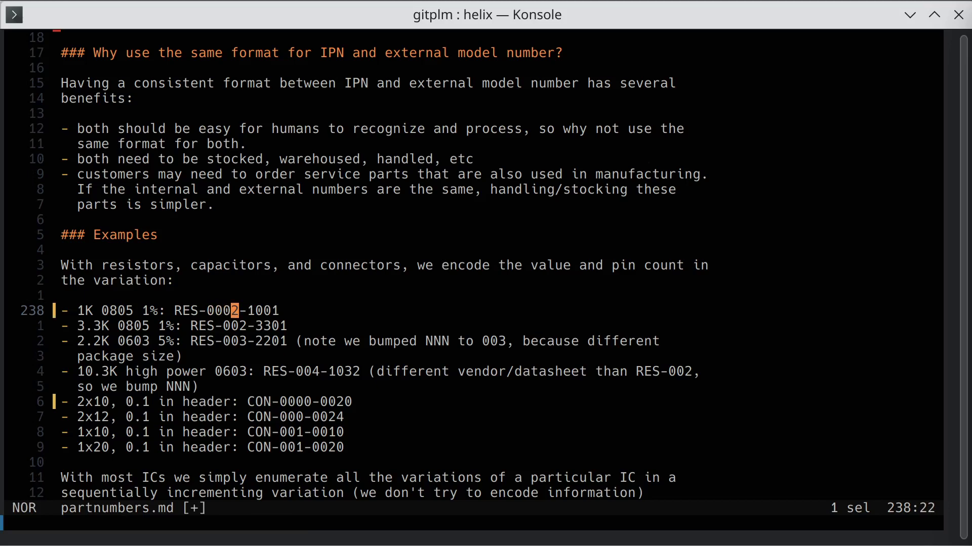
type(":w")
key("Return")
key("k")
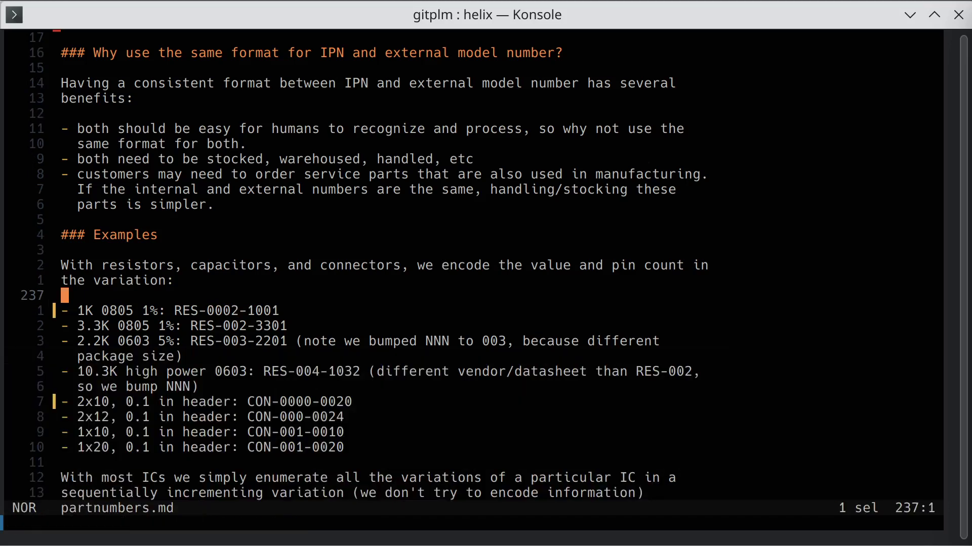
key("j")
key("j")
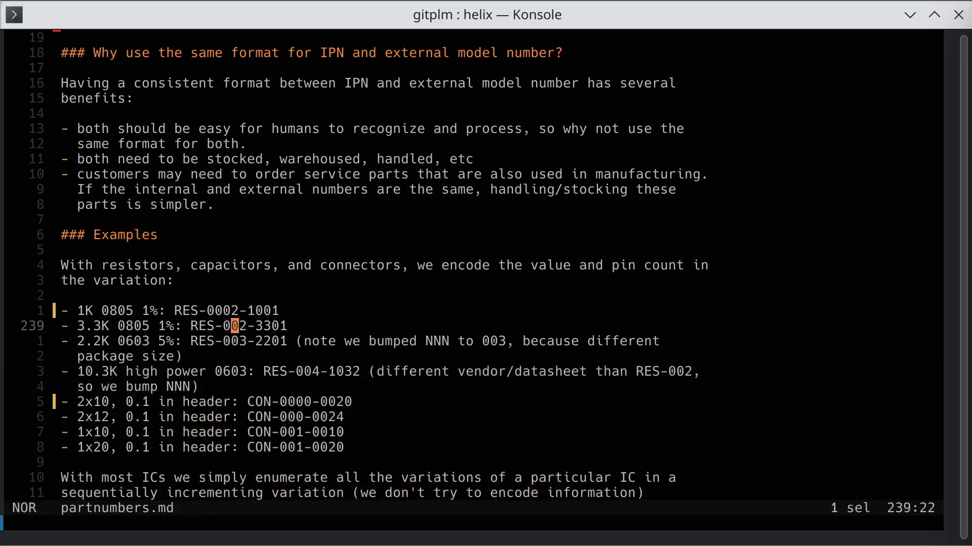
key("k")
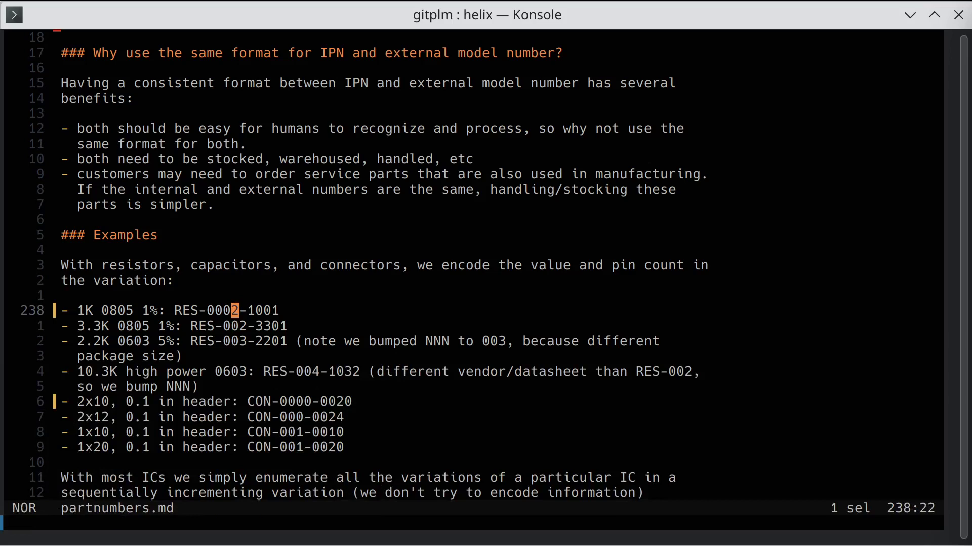
key("j")
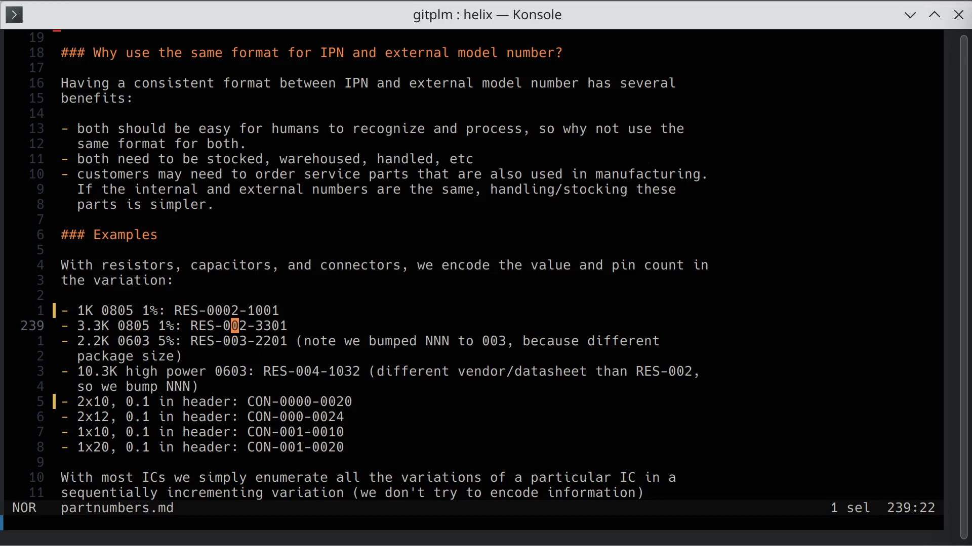
- Select the whole buffer and match every three-digit middle field with the regex -\d\d\d-
key("percent")
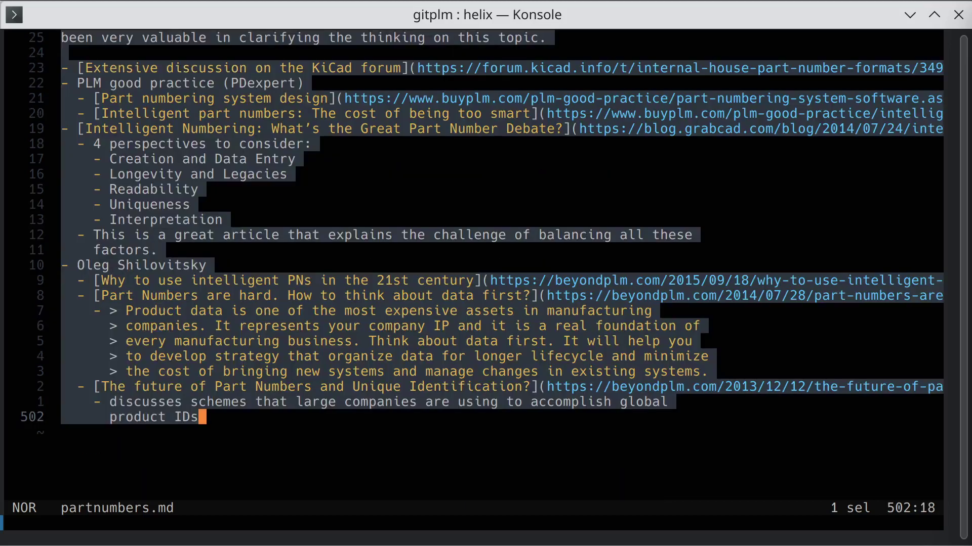
type("select:-")
type("\\d\\d\\")
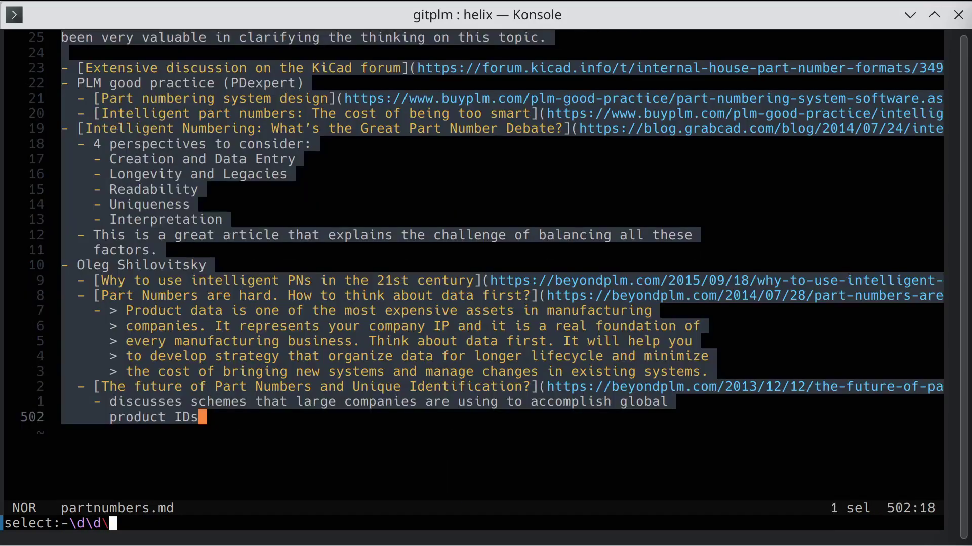
type("d-")
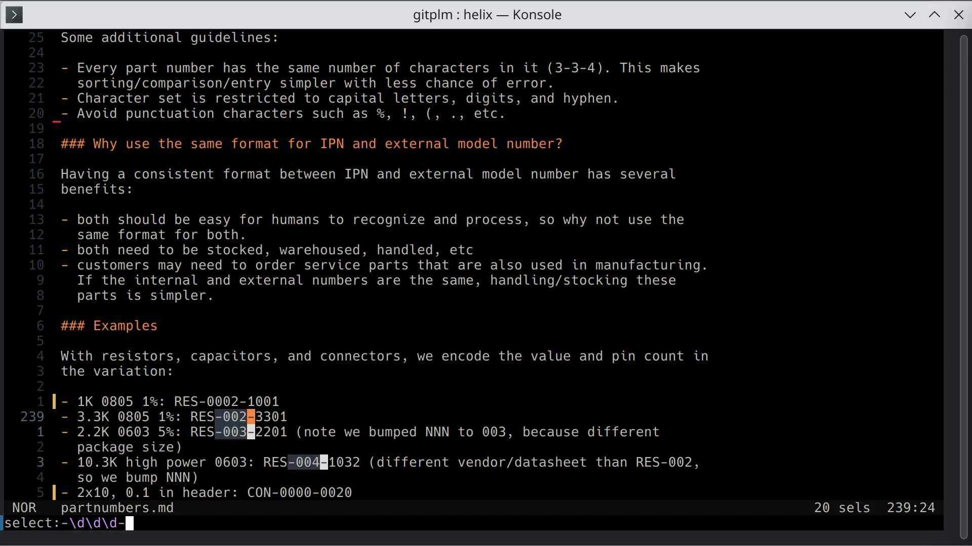
key("Return")
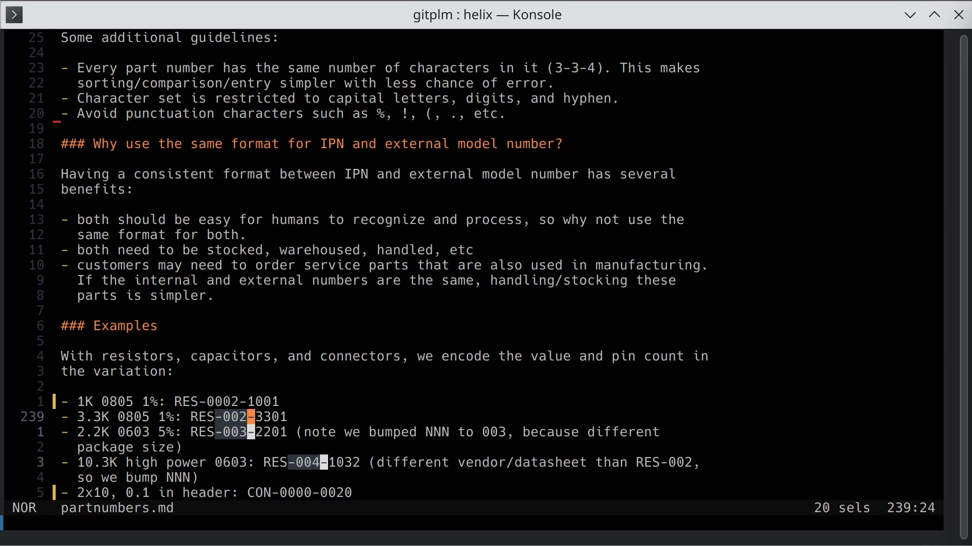
type("select:")
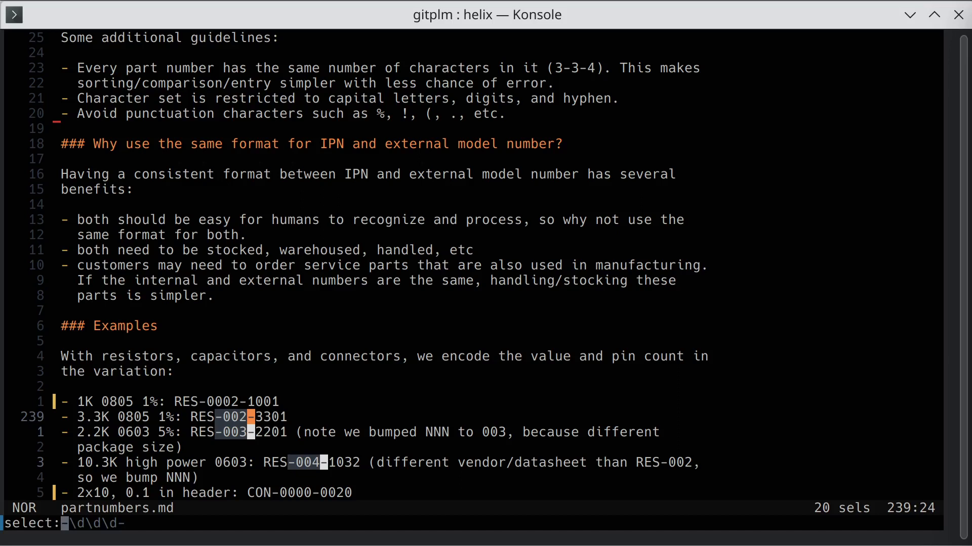
type("-")
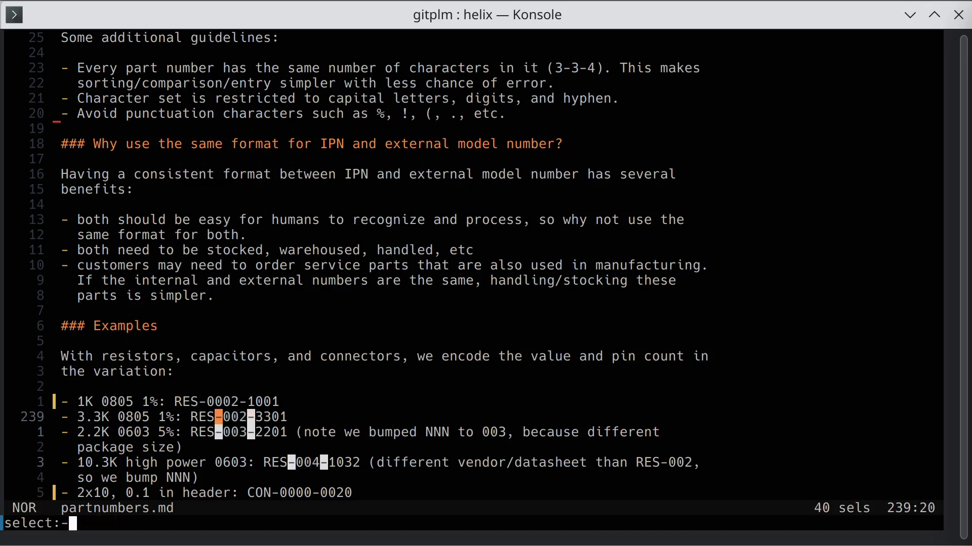
type("0")
- Narrow the 20 matches to each hyphen and leading zero with -0
key("Return")
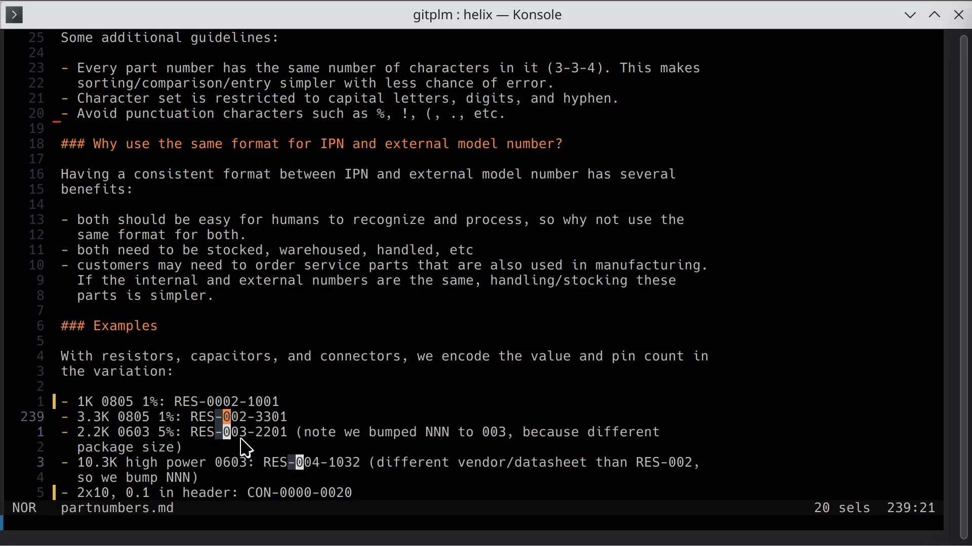
- Replace each selected hyphen and zero with -00, giving four-digit fields like RES-0003-2201
key("c")
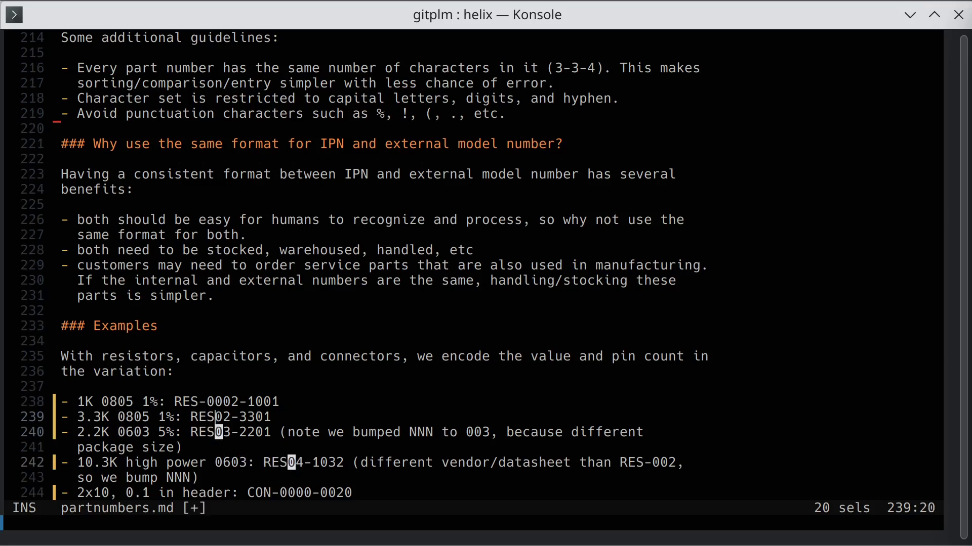
type("-")
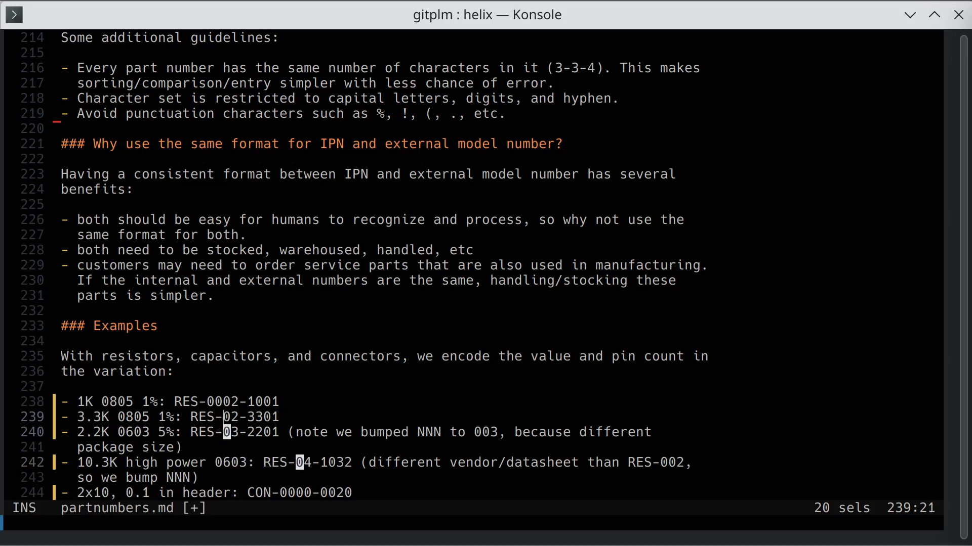
type("00")
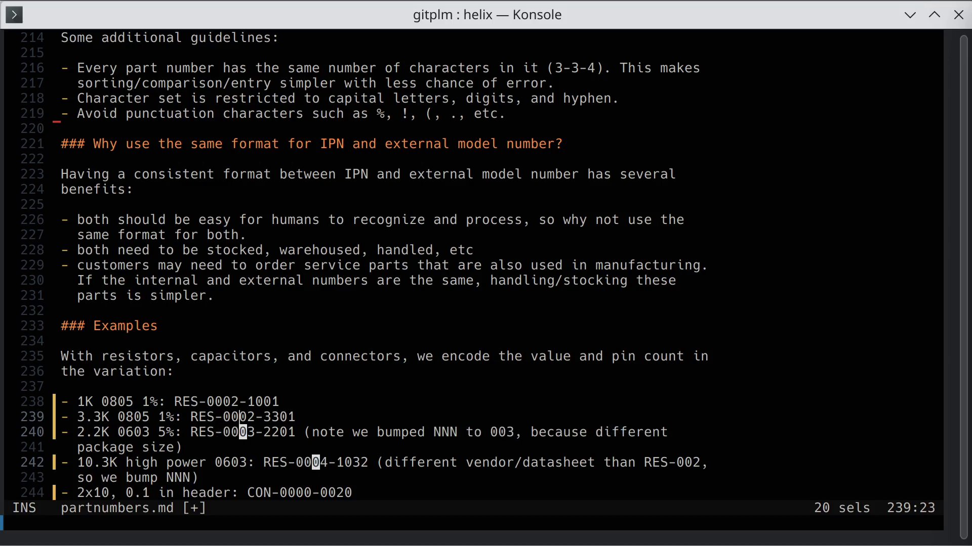
key("Escape")
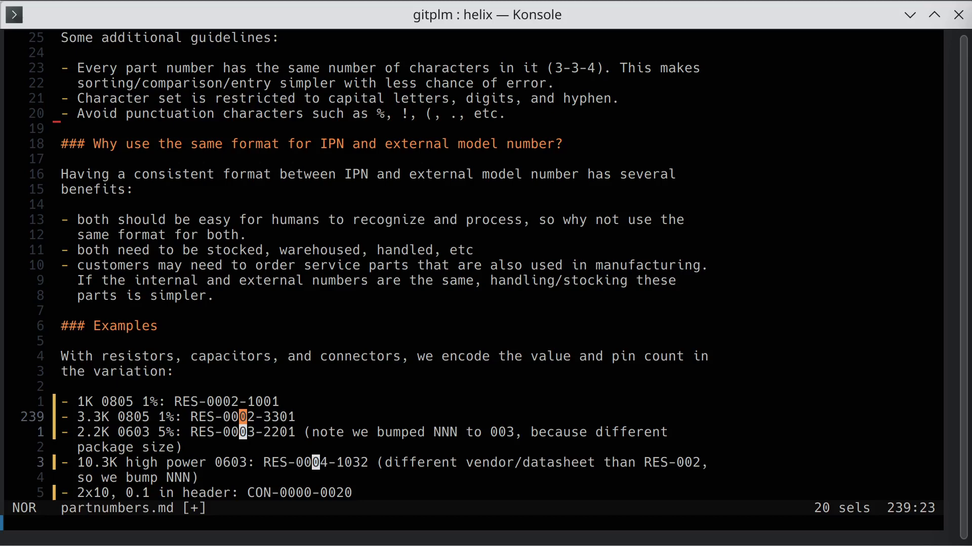
key("k")
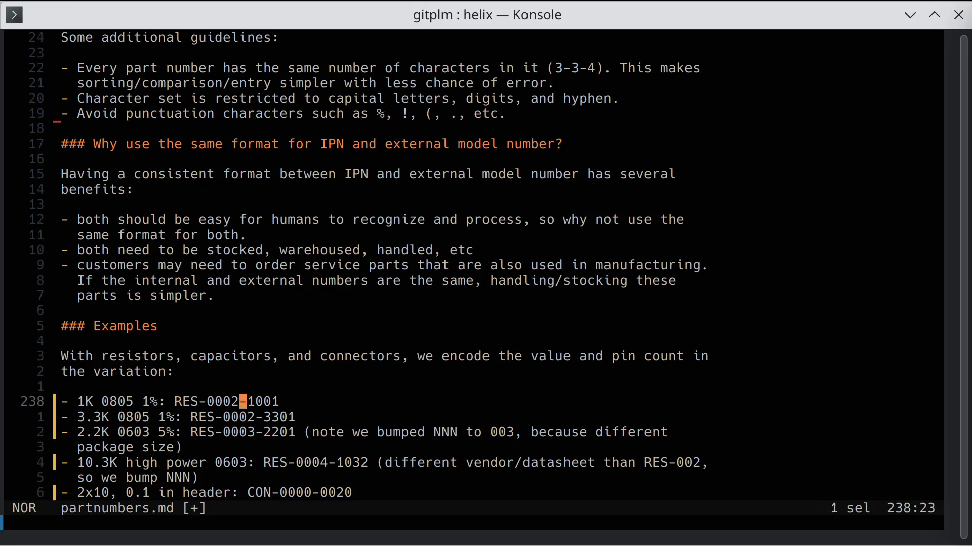
key("j")
scroll(208, 340, "down", 4)
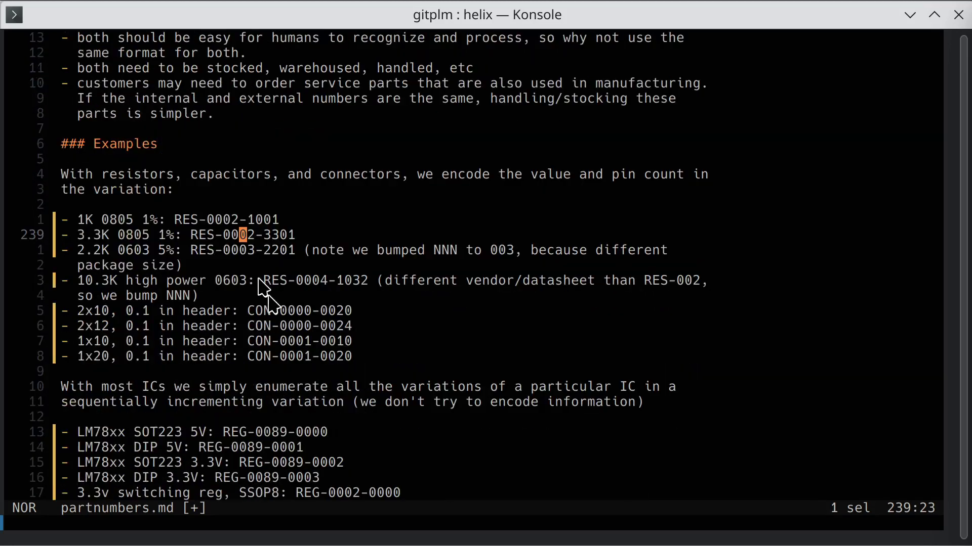
scroll(288, 350, "down", 2)
scroll(292, 349, "down", 2)
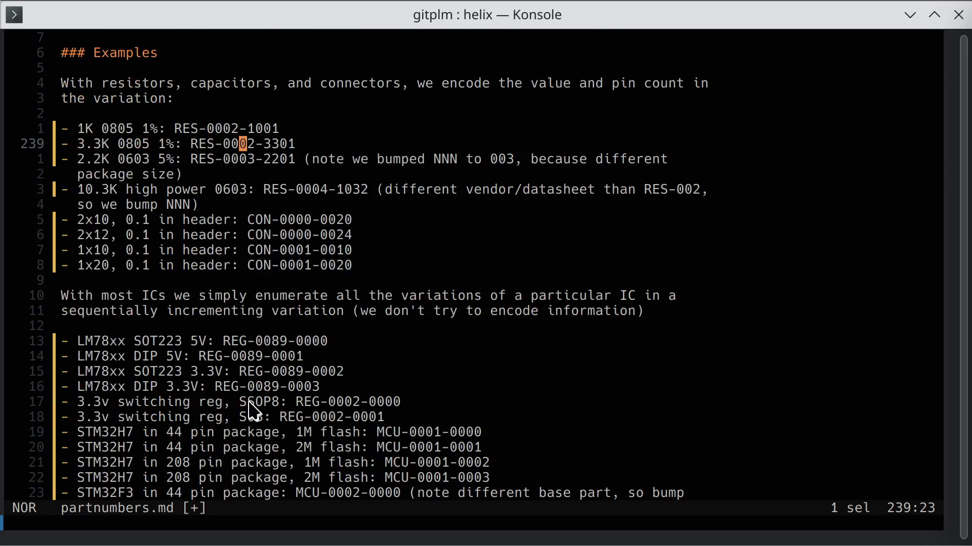
key("space")
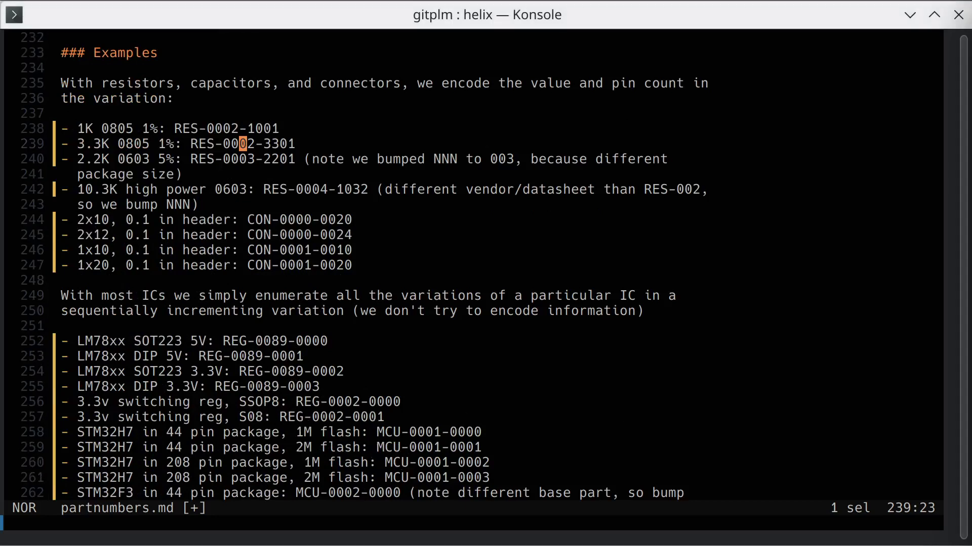